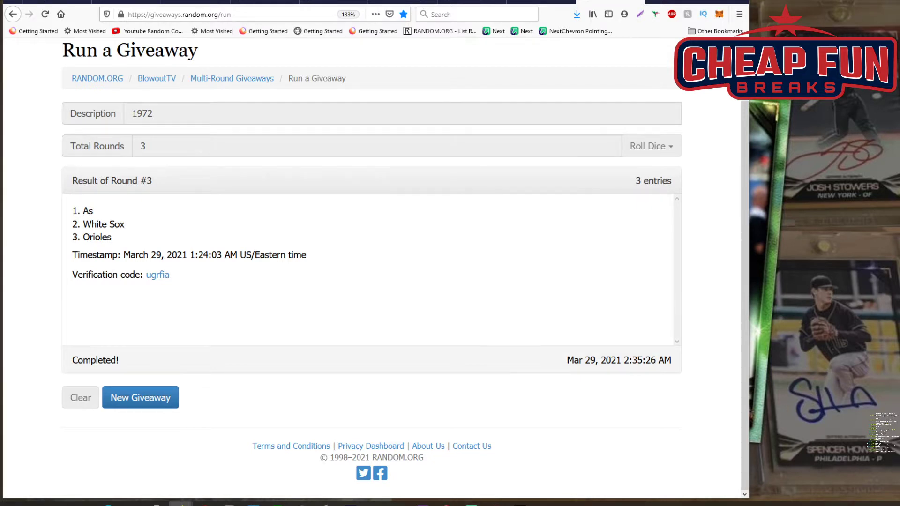
Step: Move the live chat window beside the giveaway page and resize it so it no longer overlaps the page
drag(341, 134, 849, 80)
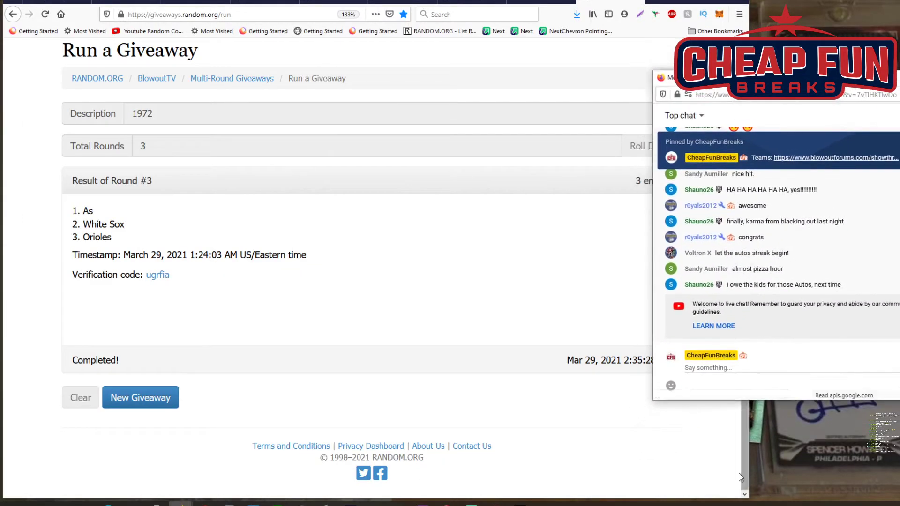
drag(656, 401, 752, 498)
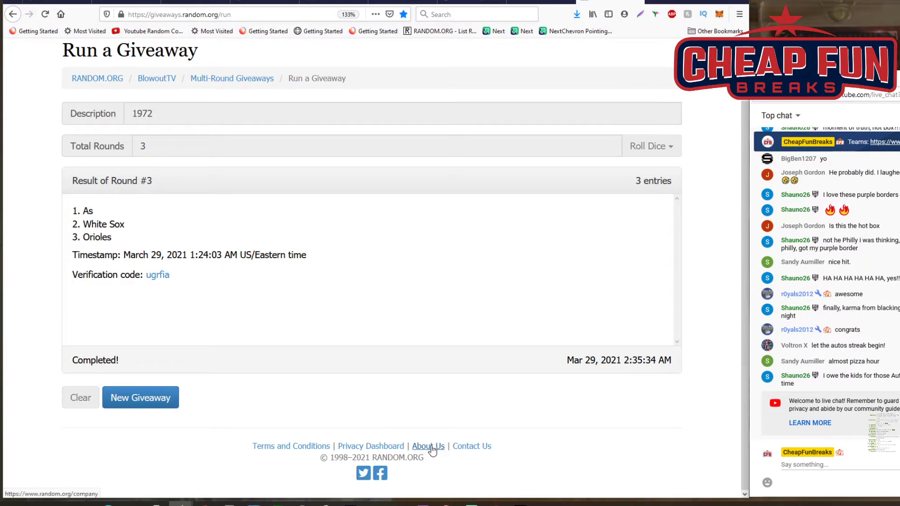
Step: Start a new giveaway with the description "rookie stars" and 3 total rounds
click(131, 398)
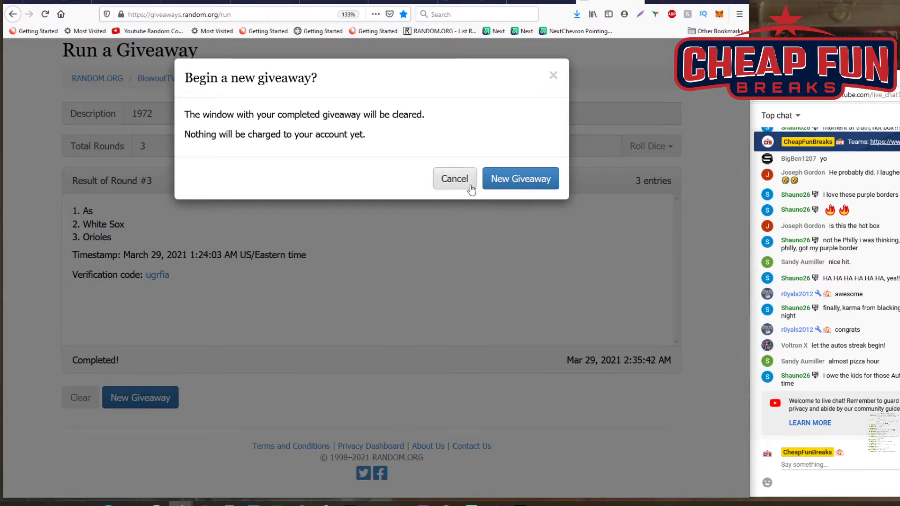
click(511, 178)
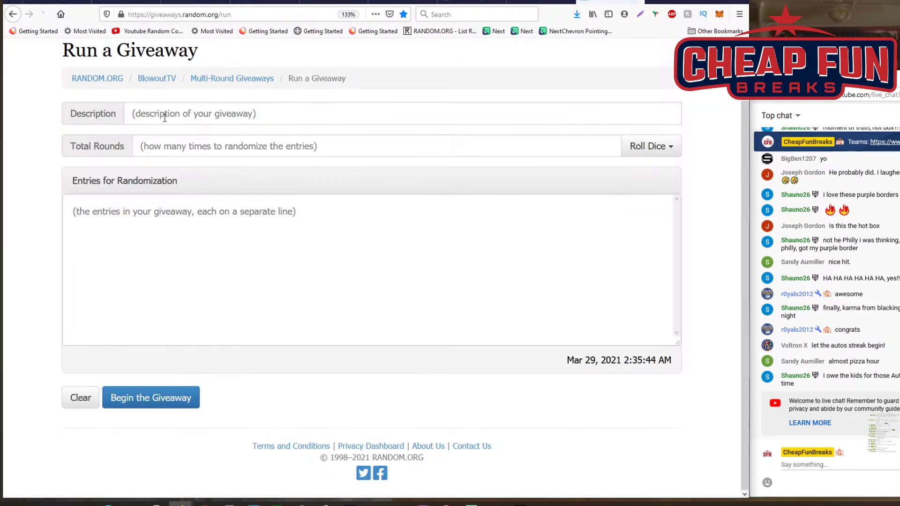
click(165, 118)
text(roo)
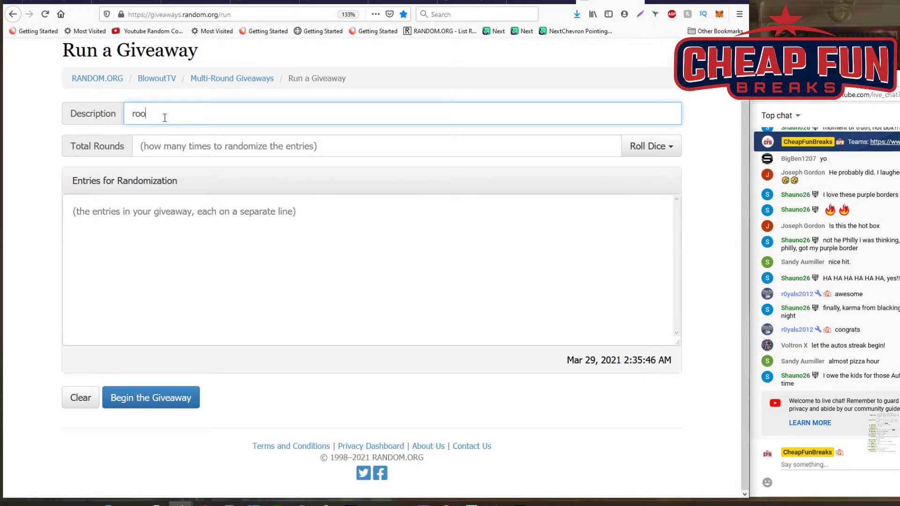
text(kie stars)
click(183, 146)
text(3)
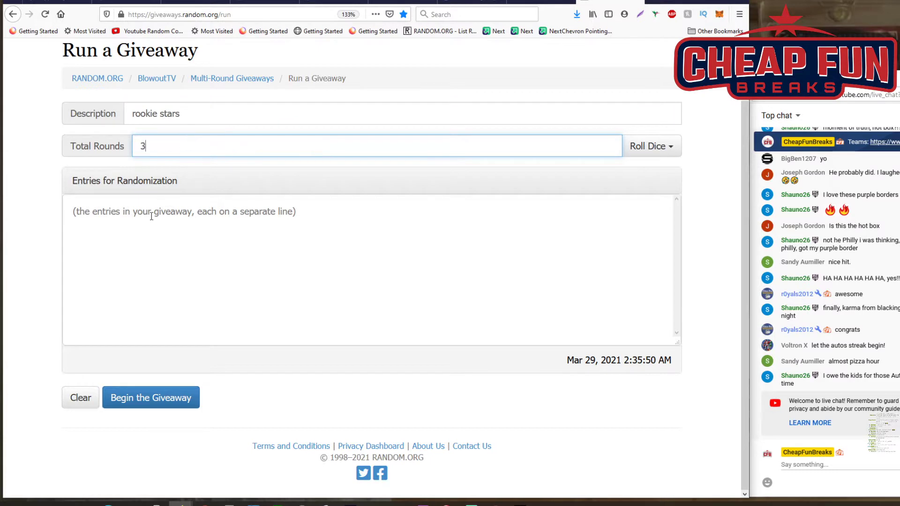
Step: Enter Pirates and Reds on separate lines as the entries for randomization
click(132, 229)
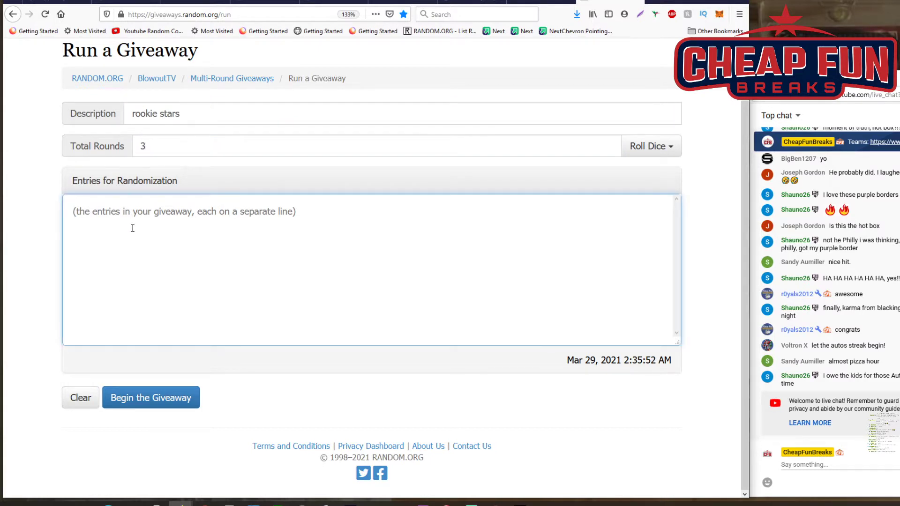
text(Pirates)
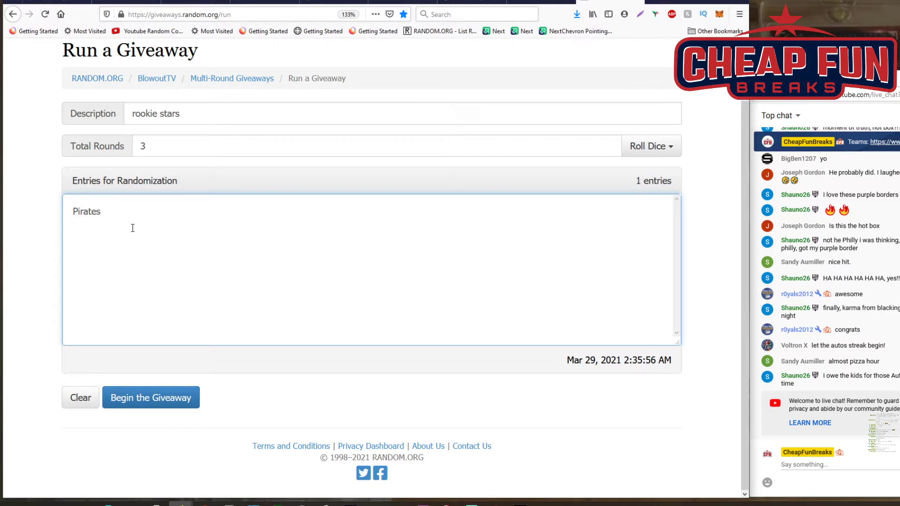
key(Return)
text(Reds)
key(ctrl+a)
click(133, 229)
key(ctrl+v)
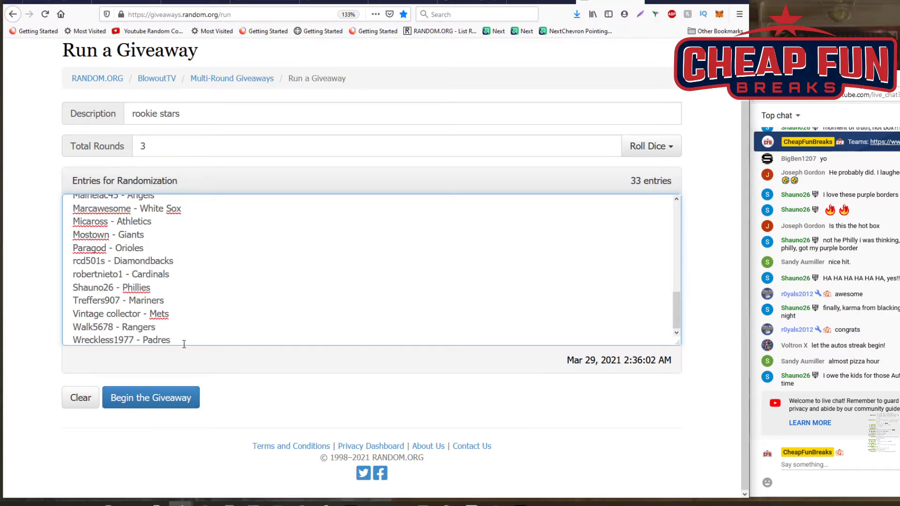
drag(181, 342, 69, 238)
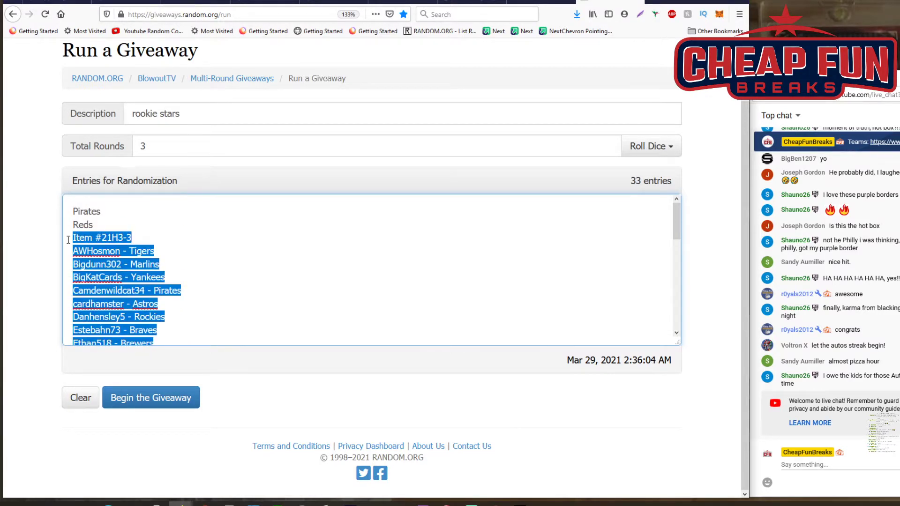
key(Delete)
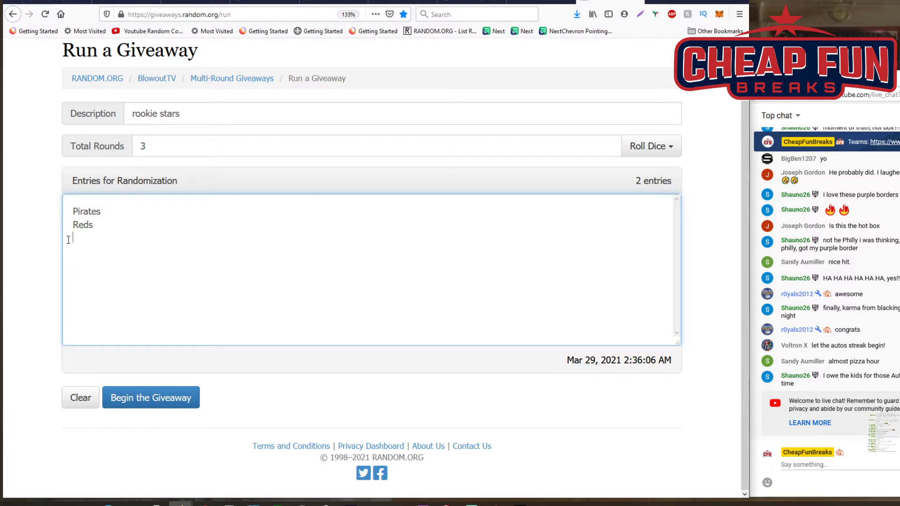
Step: Duplicate the Pirates and Reds entries so that each team is listed twice
key(ctrl+a)
key(ctrl+c)
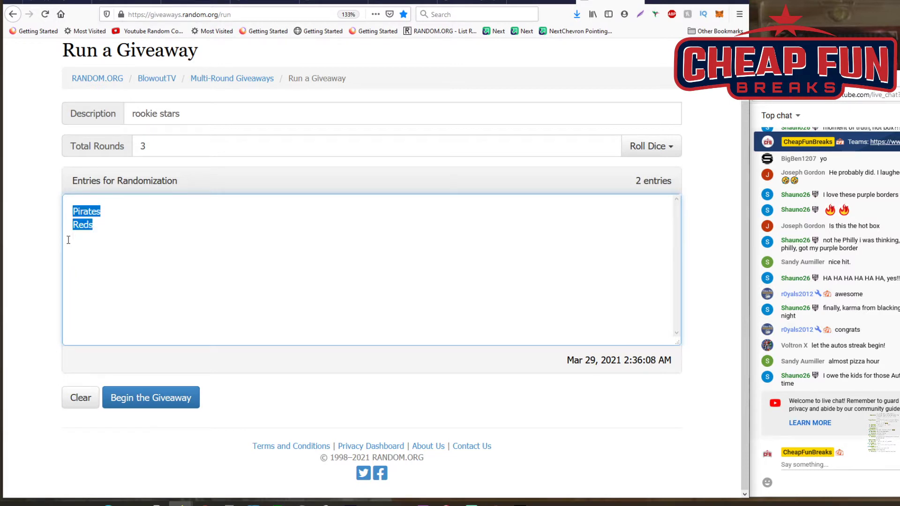
click(68, 239)
key(ctrl+v)
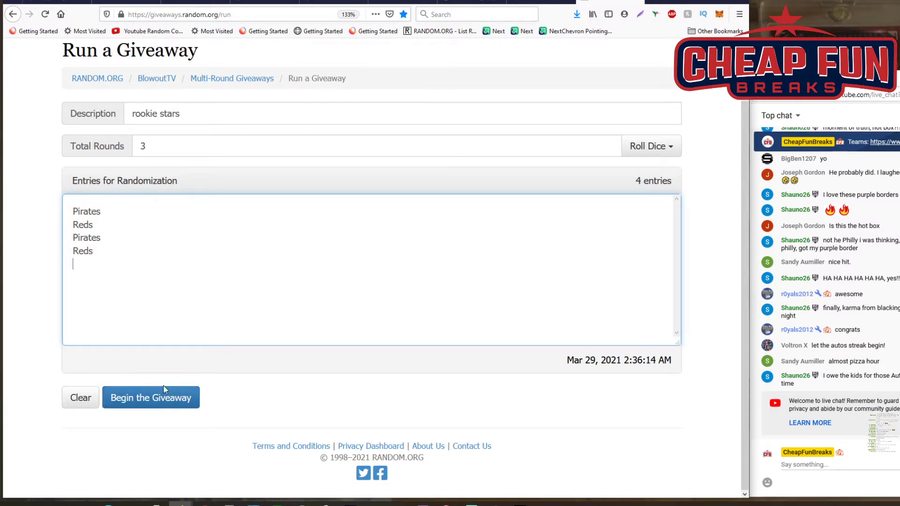
Step: Begin the rookie stars giveaway and run it through all three rounds
click(156, 399)
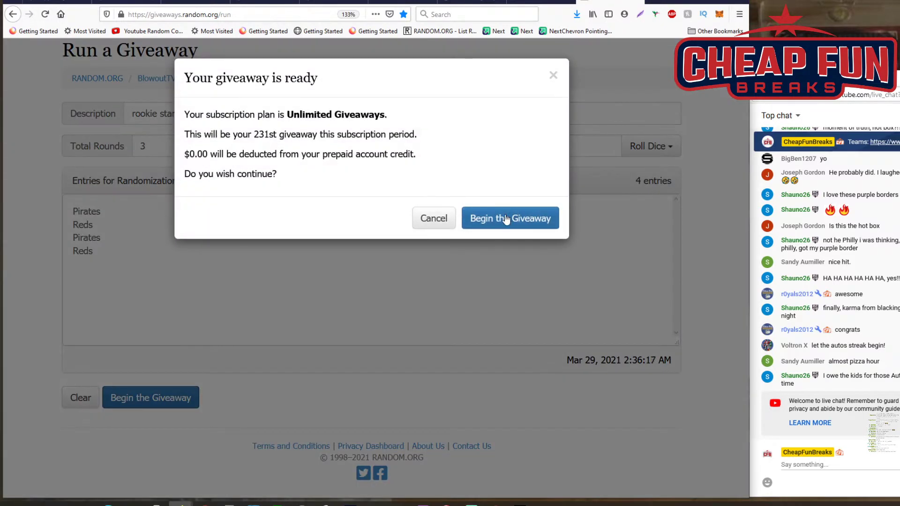
click(508, 216)
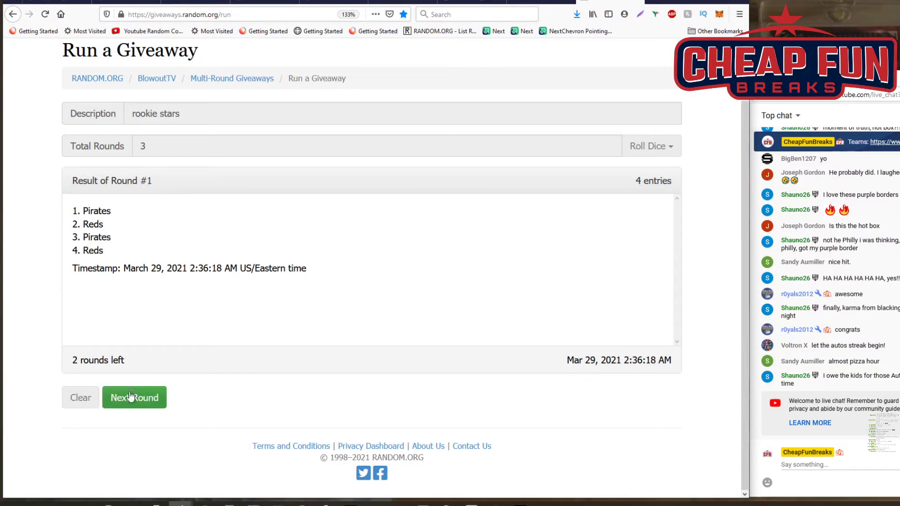
click(150, 395)
click(151, 392)
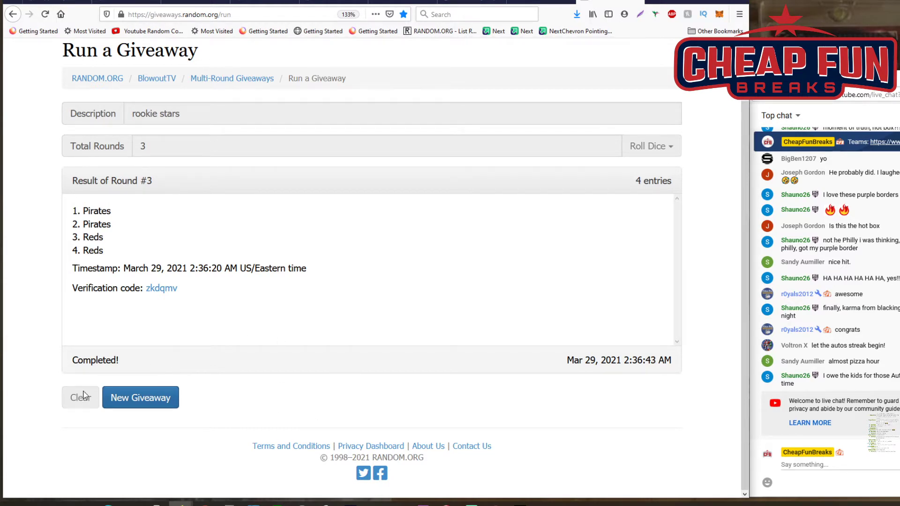
Step: Start a new giveaway with the description "HR Leaders" and 3 total rounds
click(134, 406)
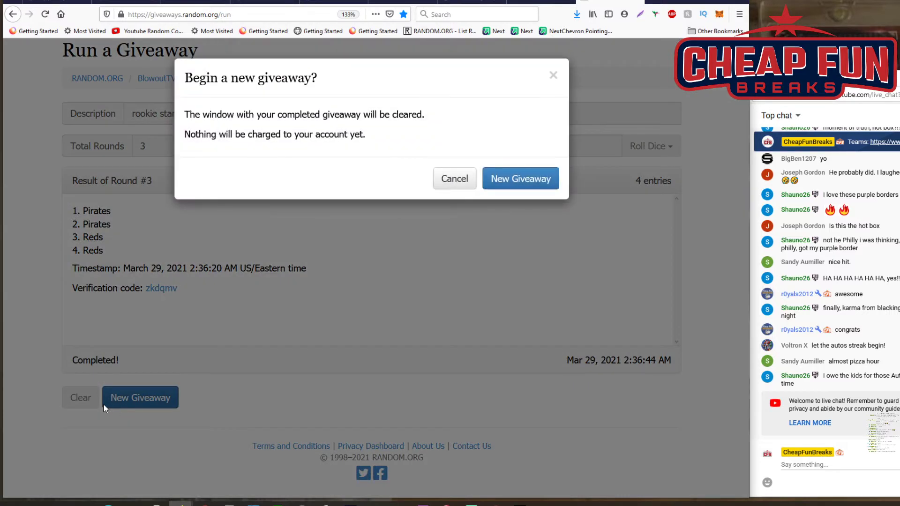
click(544, 179)
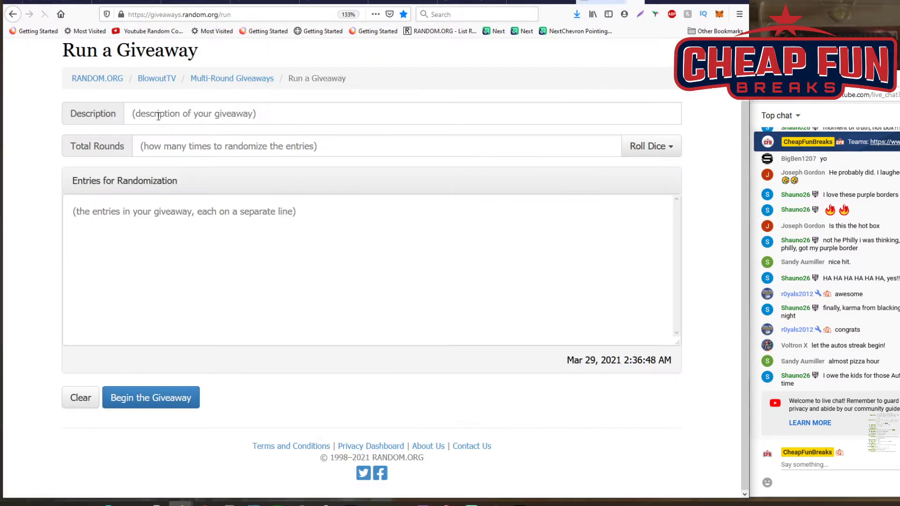
click(159, 116)
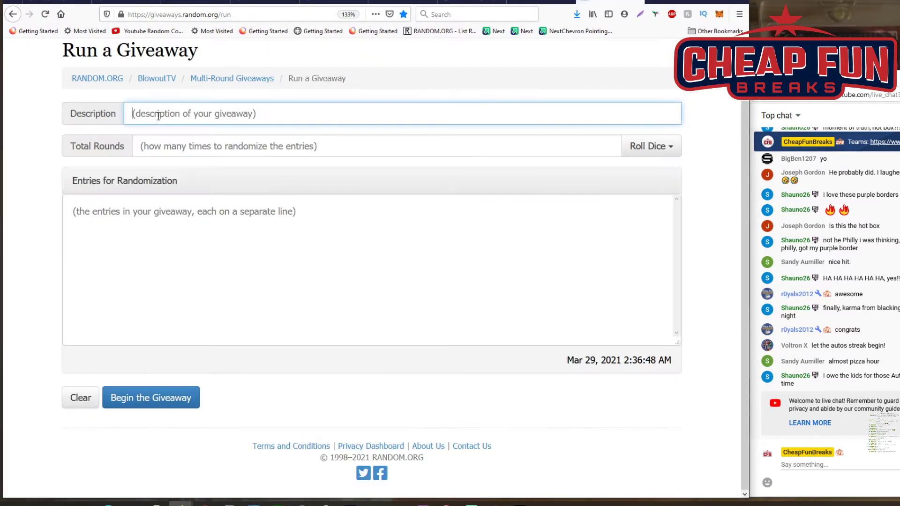
text(HR Leaders)
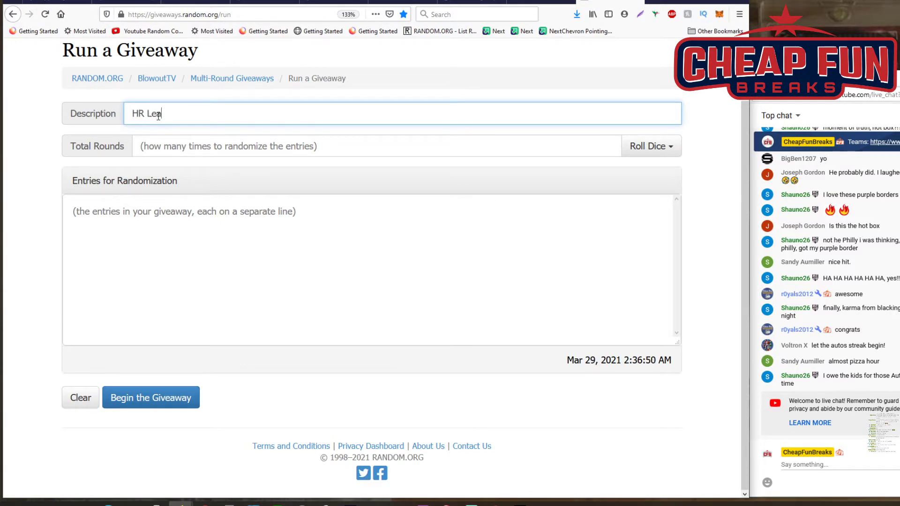
click(155, 143)
text(3)
Step: Enter Braves, Padres, Mets, Dodgers and DBacks on separate lines as the giveaway entries
click(141, 236)
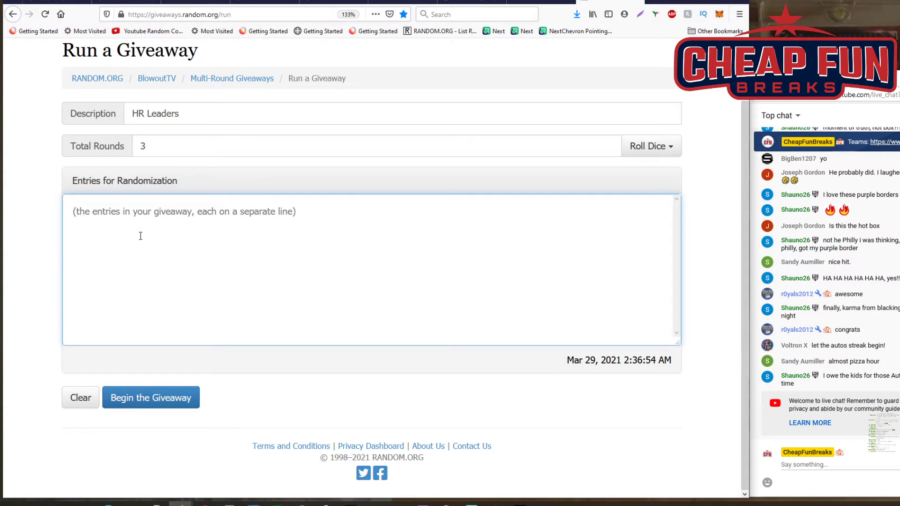
text(Braves )
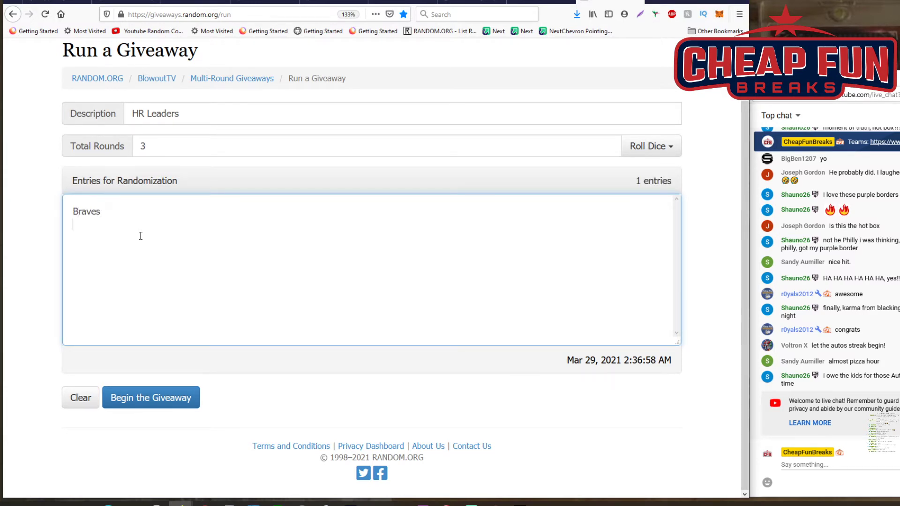
text(Padres)
key(Return)
text(Mets)
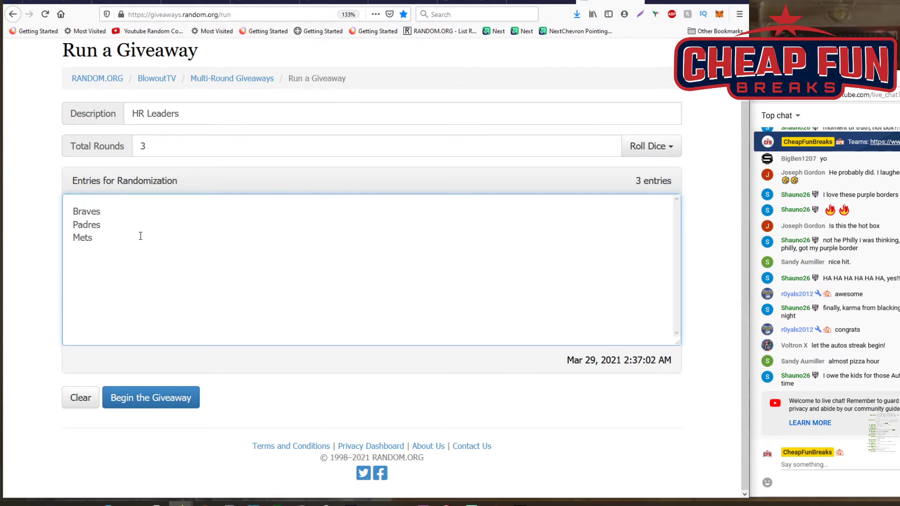
key(Return)
text(Dodgers)
key(Return)
text(DBacks)
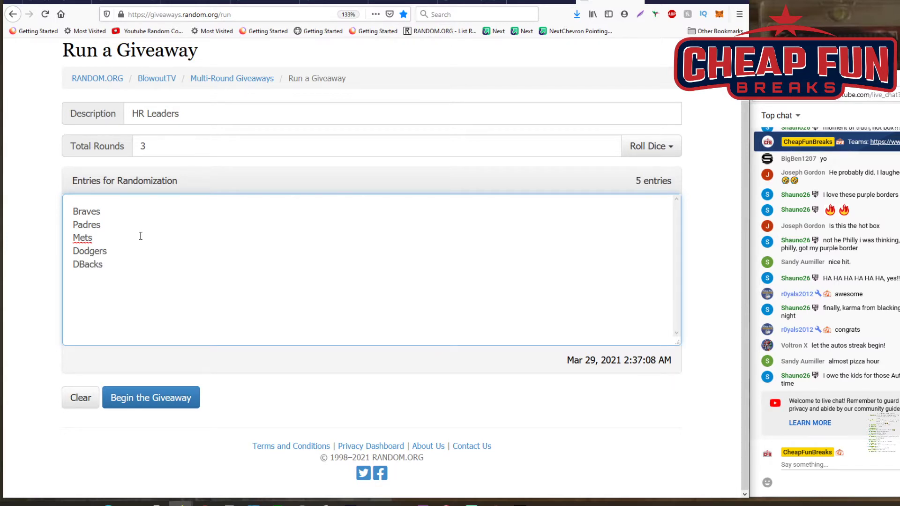
Step: Add a second entry each for Braves, Padres and Dodgers at the end of the list
key(Return)
text(Braves)
key(Return)
text(Padres)
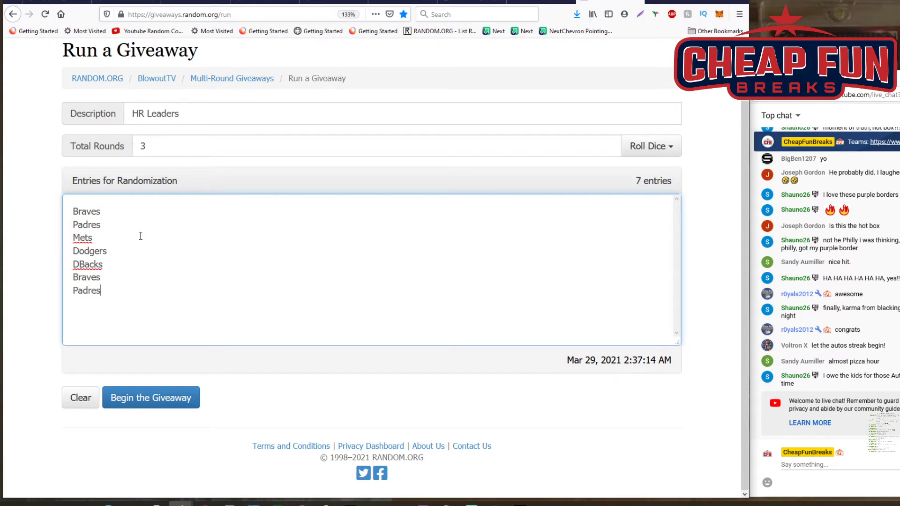
key(Return)
text(Dodgers)
Step: Try to begin the HR Leaders giveaway
click(165, 400)
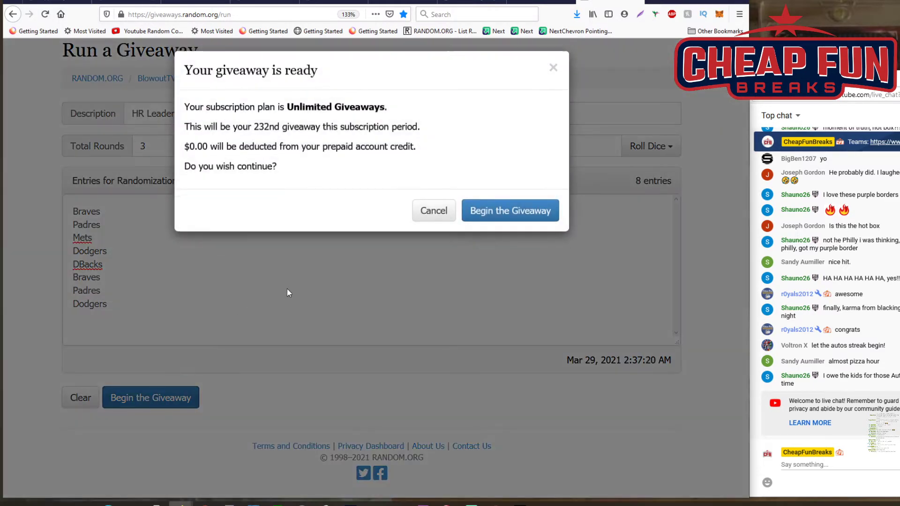
click(489, 219)
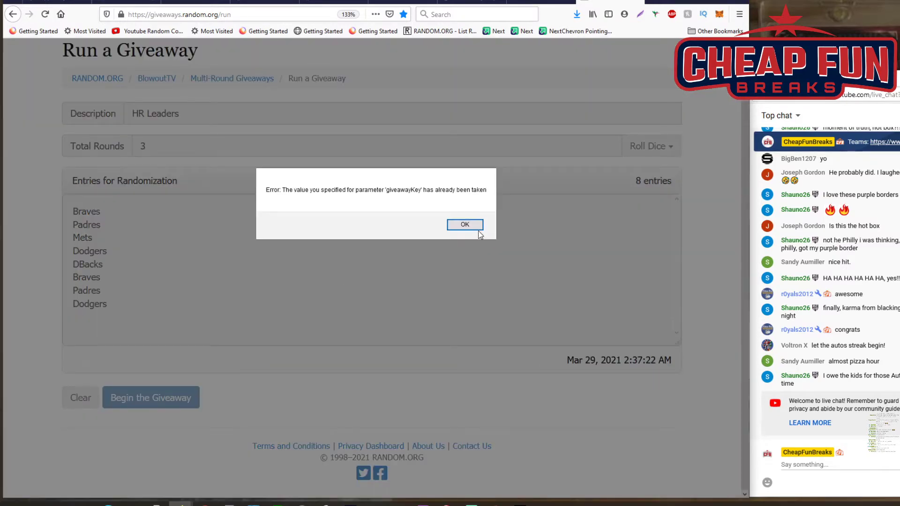
click(479, 229)
Step: Begin the HR Leaders giveaway and run it through all three rounds
click(146, 403)
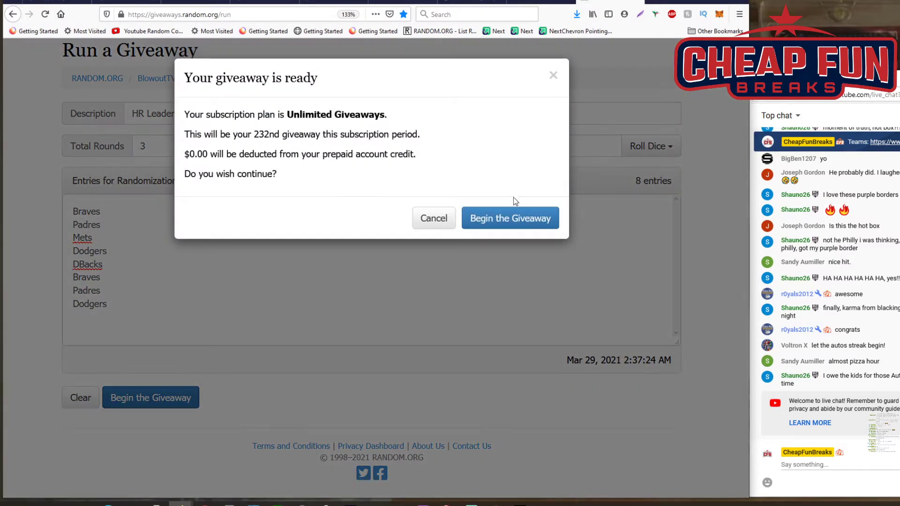
click(492, 220)
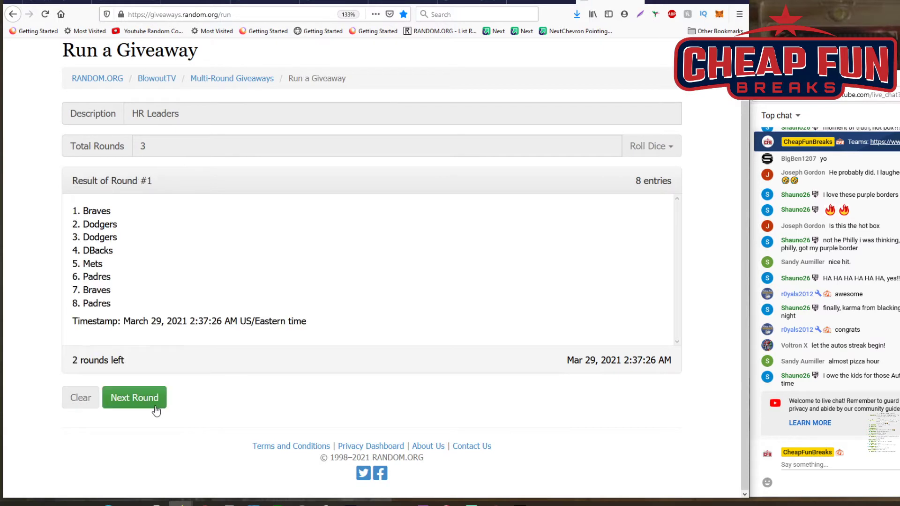
click(145, 404)
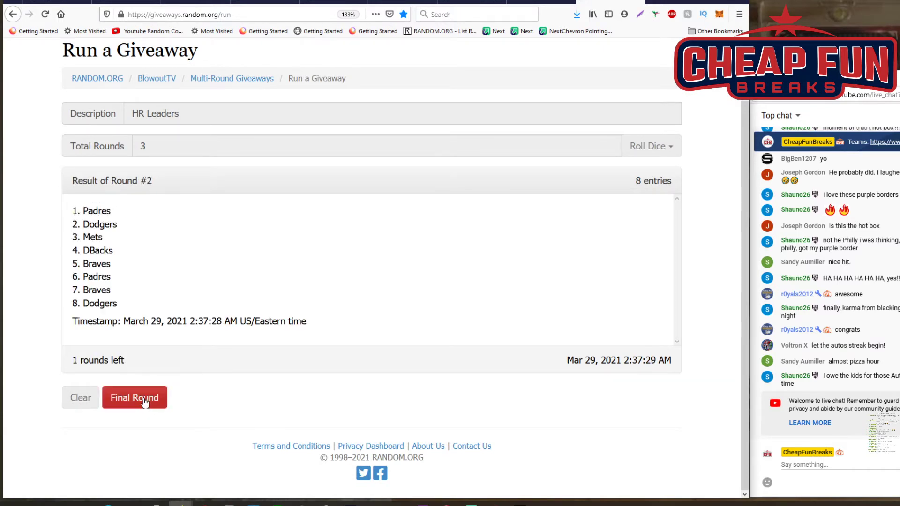
click(145, 403)
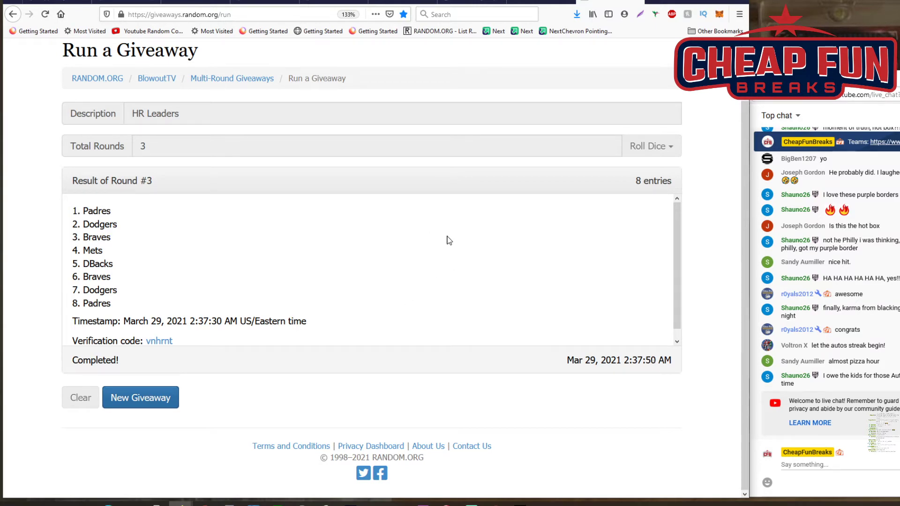
Step: Start a new giveaway with the description "Rookie stars" and 3 total rounds
click(118, 404)
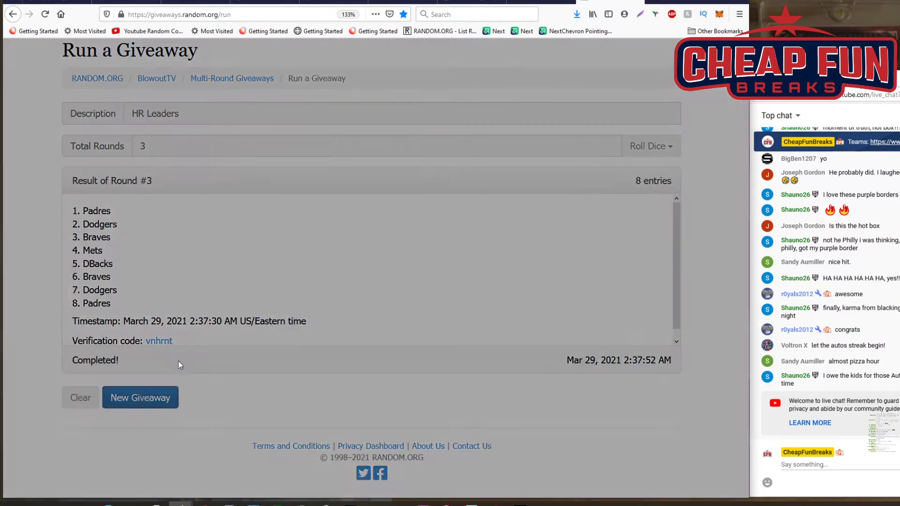
click(497, 186)
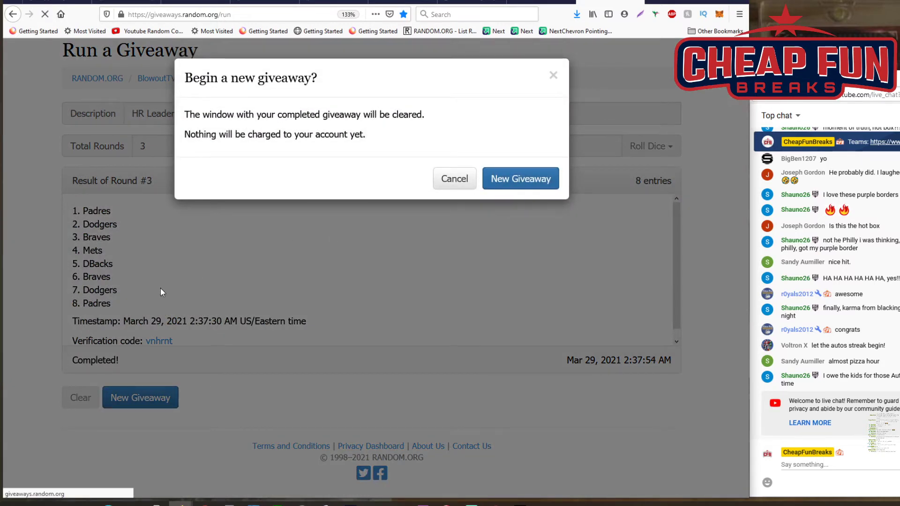
click(152, 114)
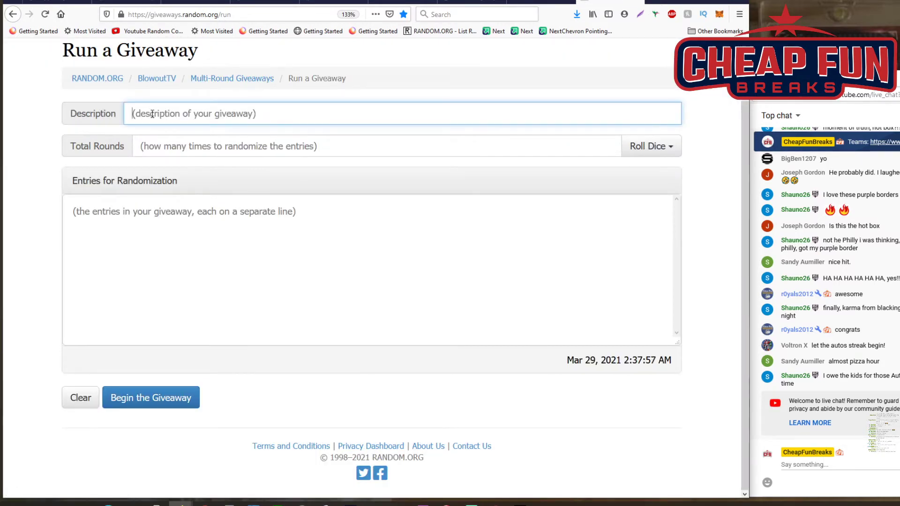
text(Rookie stars)
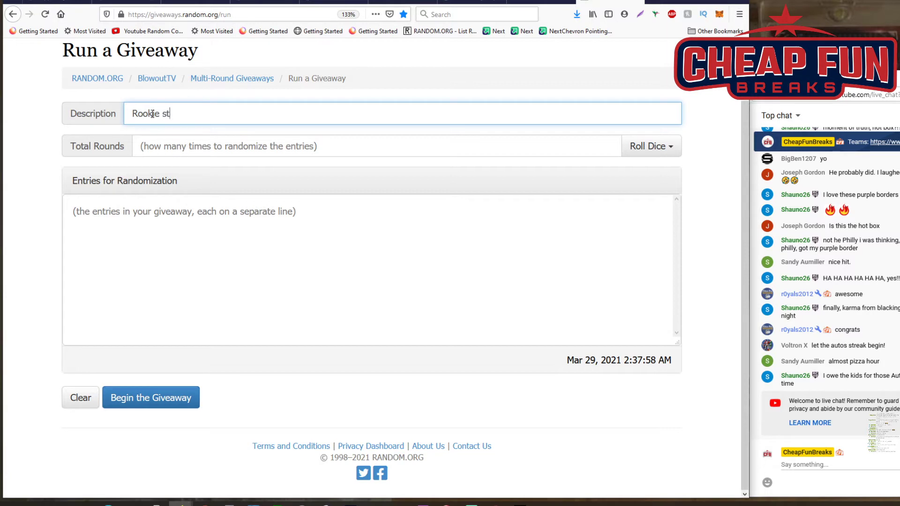
click(158, 141)
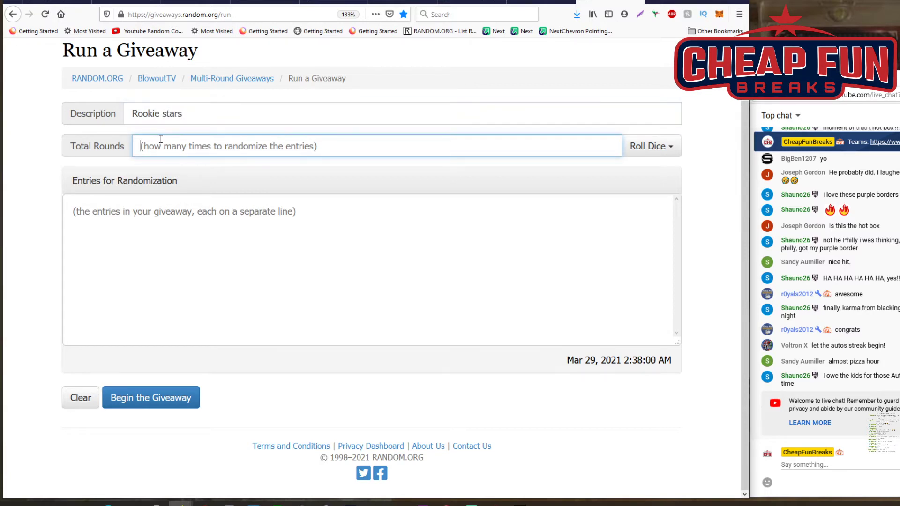
text(3)
Step: Enter Nationals and Braves on separate lines as giveaway entries, then duplicate the pair so each team is listed twice
click(125, 222)
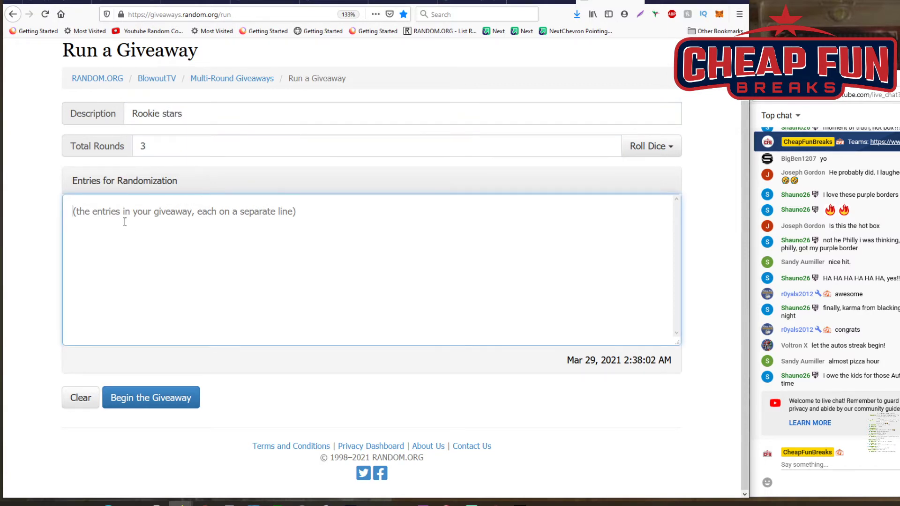
text(Nationals )
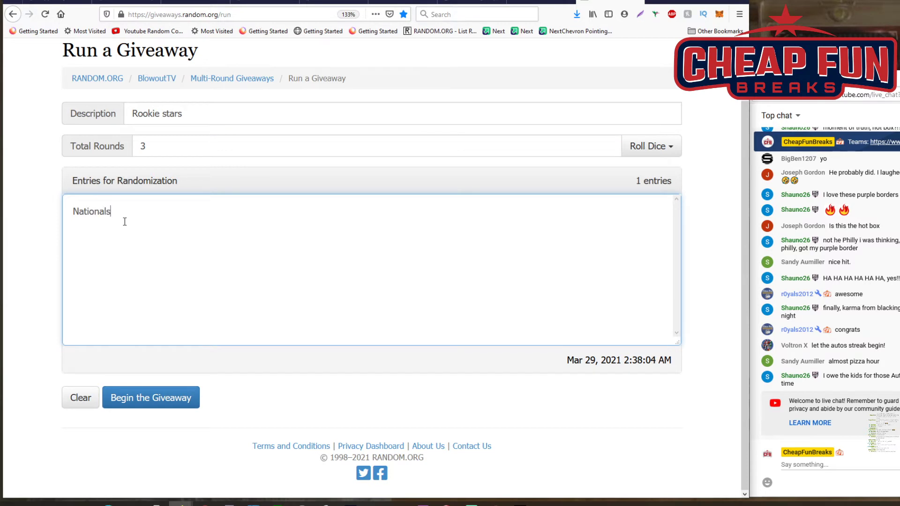
text(Braves)
key(ctrl+a)
key(ctrl+c)
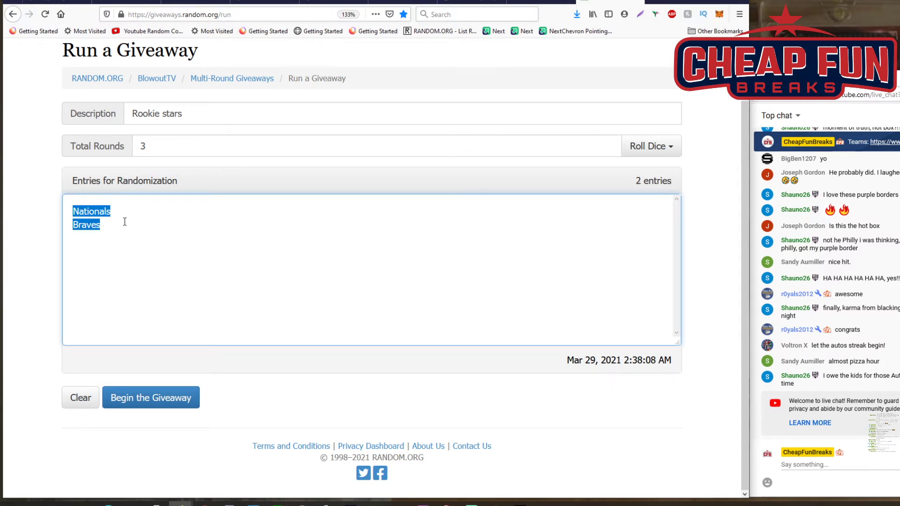
click(124, 221)
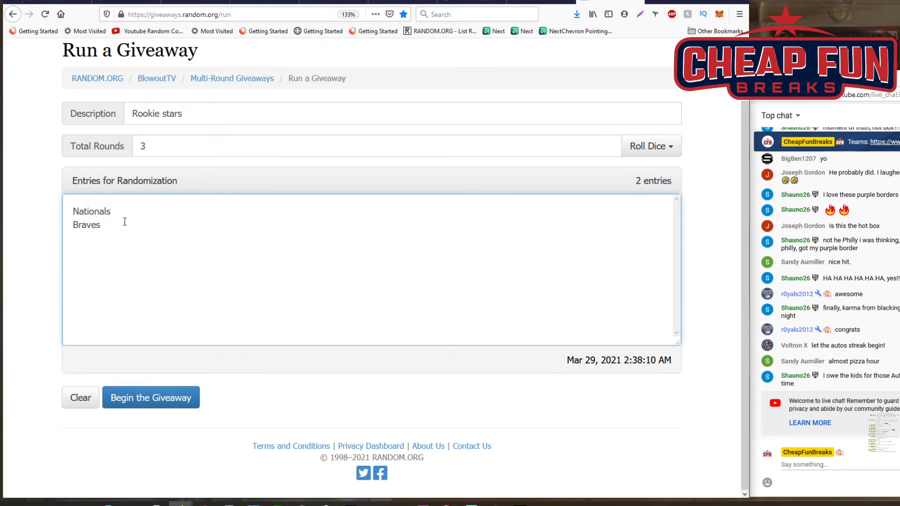
key(ctrl+v)
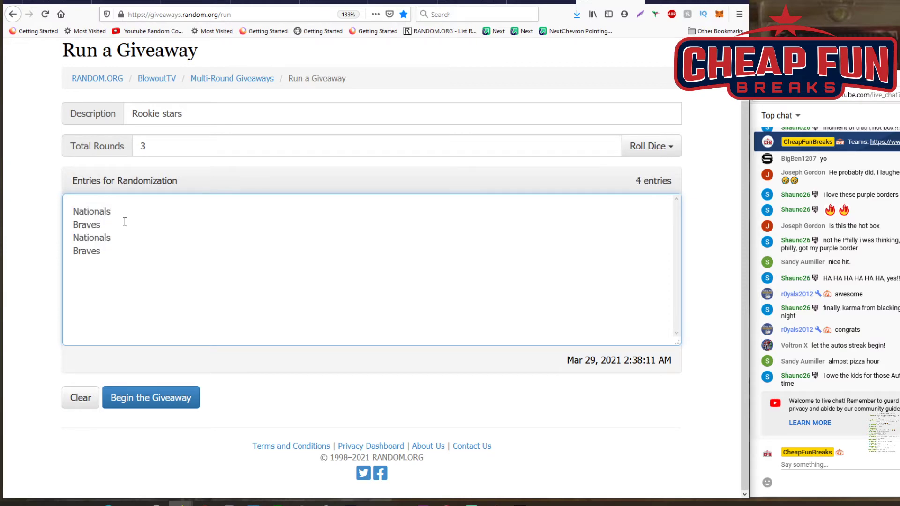
Step: Begin the Nationals and Braves giveaway and run it through all three rounds
click(131, 397)
click(518, 224)
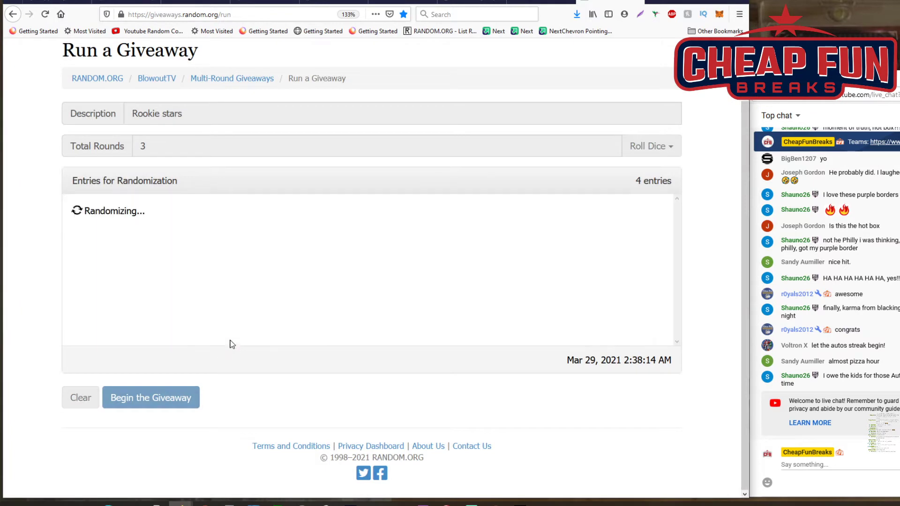
click(141, 391)
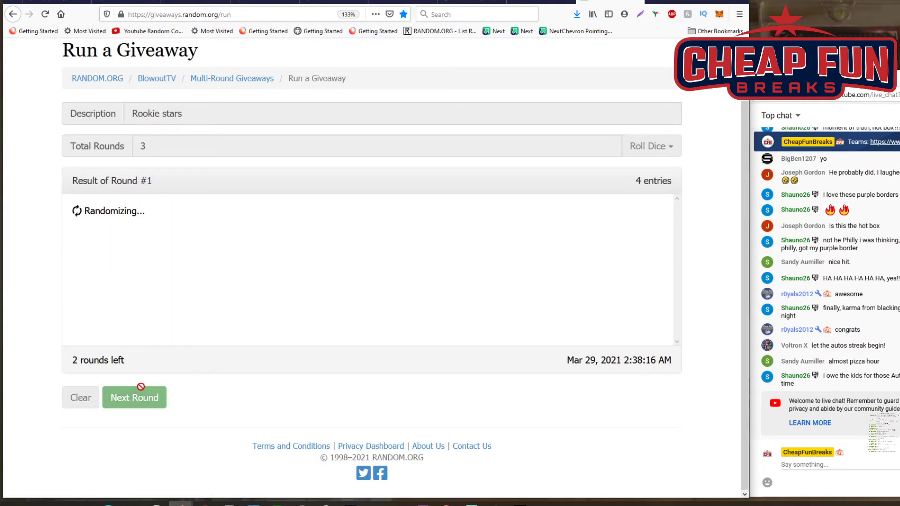
click(141, 392)
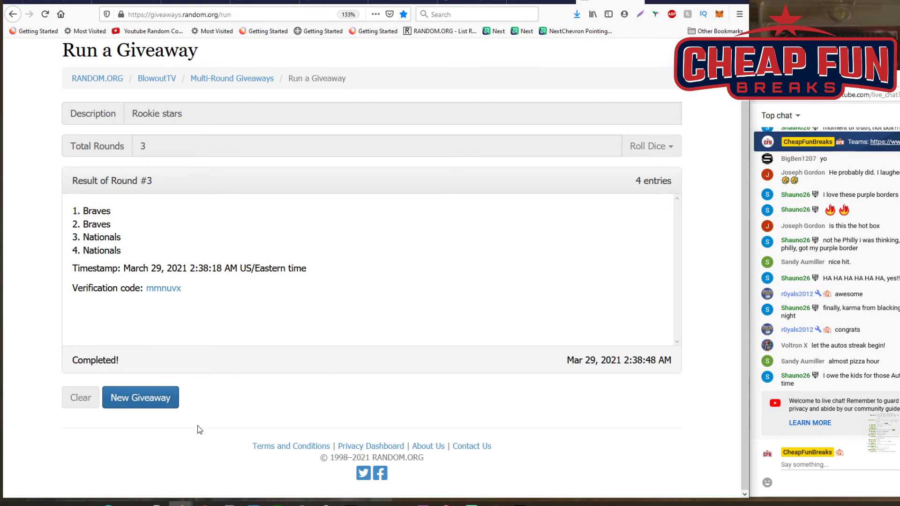
Step: Start another new giveaway with the description "Rookies stars" and 3 total rounds
click(146, 402)
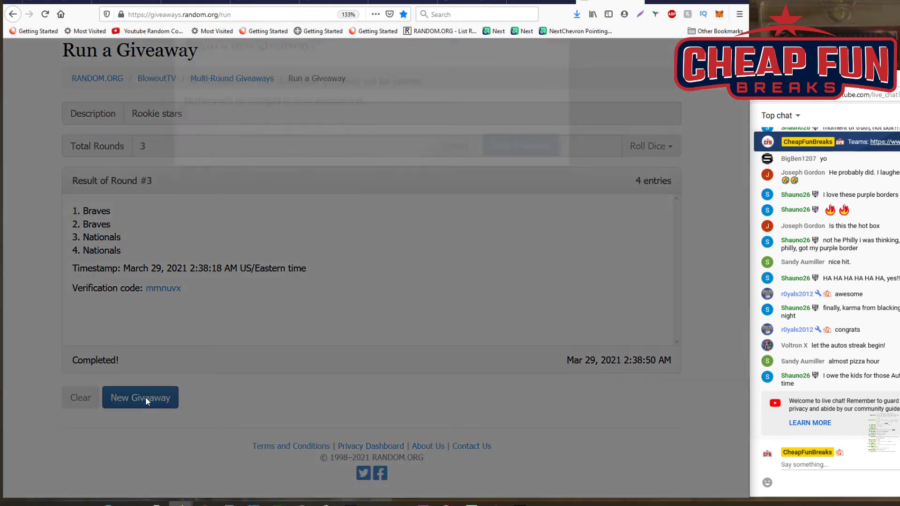
key(Return)
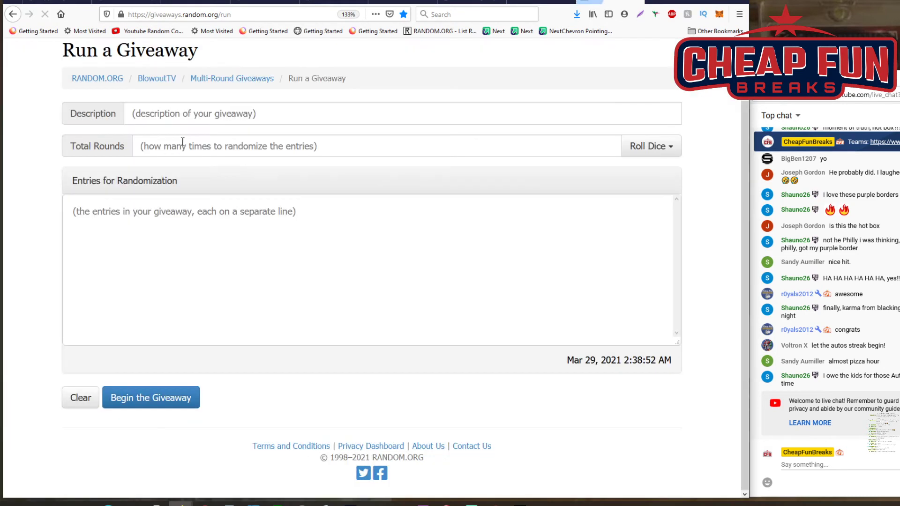
click(169, 114)
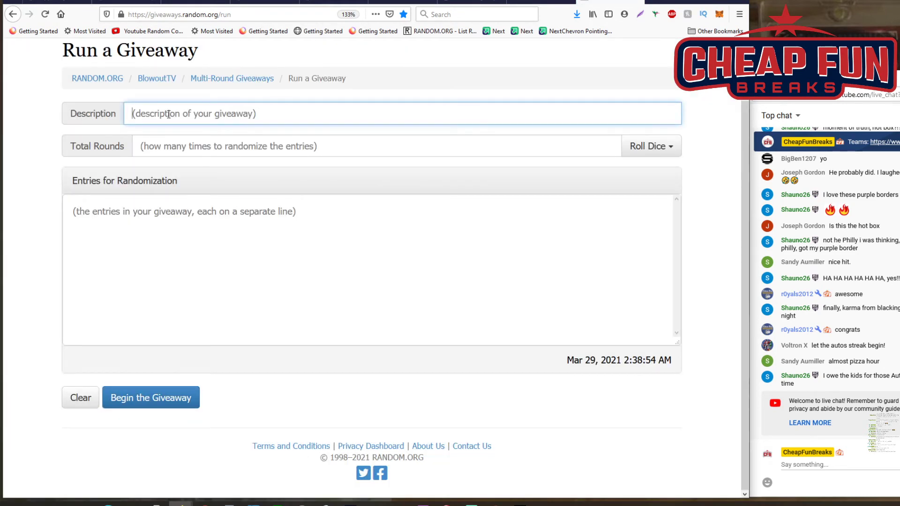
text(Rookie)
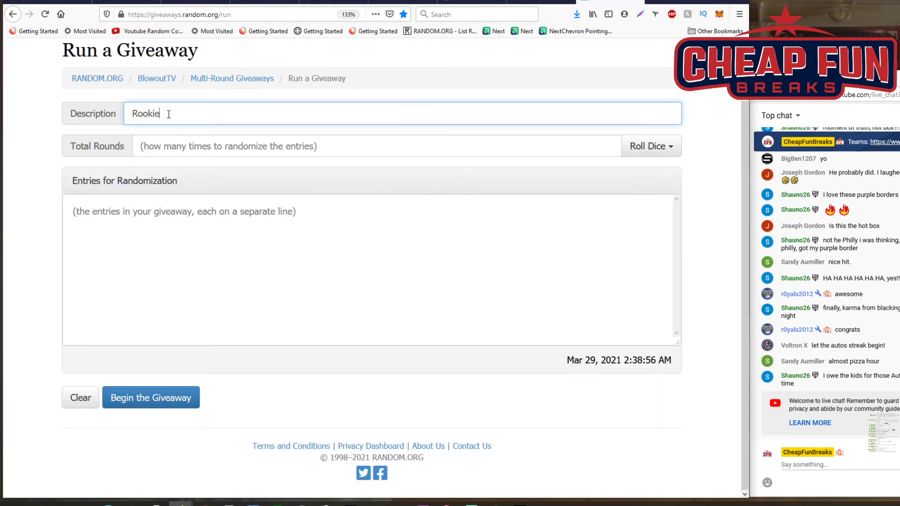
text(s stars)
click(162, 147)
text(3)
Step: Enter Giants, DBacks and Twins on separate lines as the giveaway entries
click(146, 257)
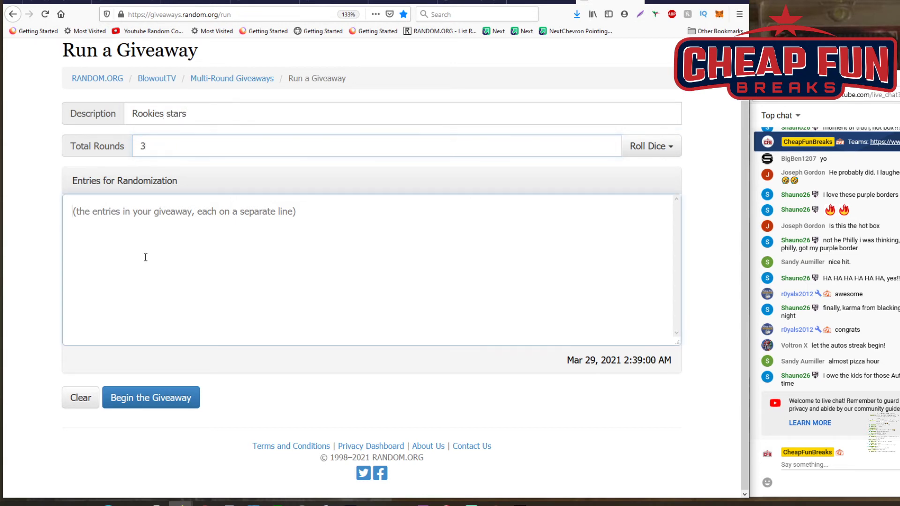
text(G)
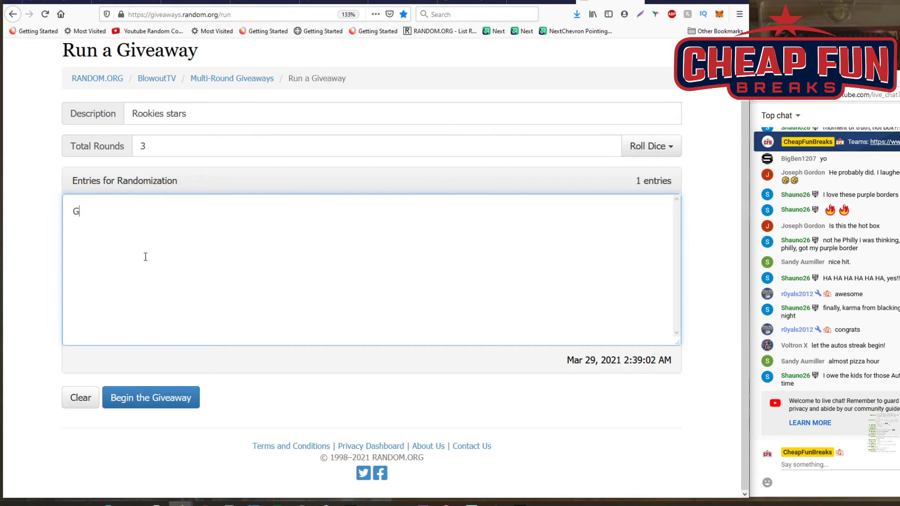
text(iants)
key(Return)
text(S)
key(BackSpace)
text(DBAcls)
key(BackSpace)
key(BackSpace)
key(BackSpace)
key(BackSpace)
text(acks)
key(Return)
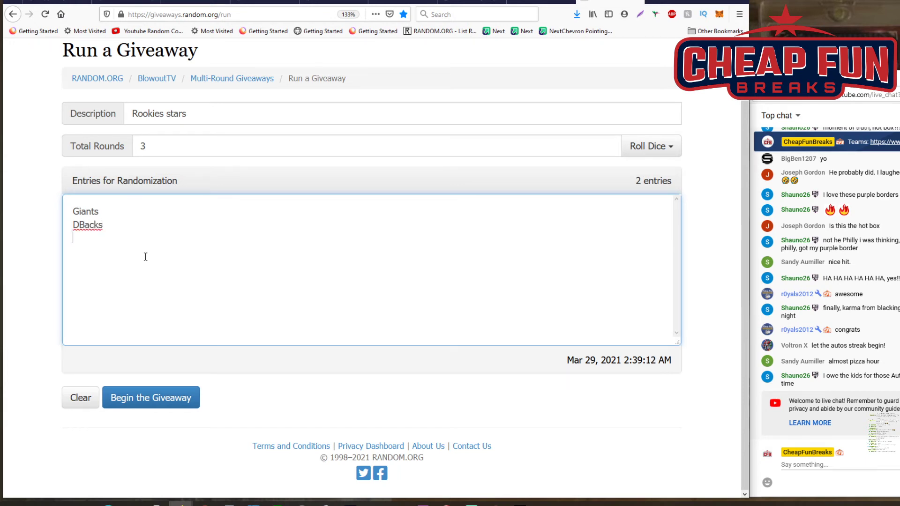
text(Twins)
Step: Begin the Giants, DBacks and Twins giveaway and run it through its three rounds
click(145, 394)
click(492, 218)
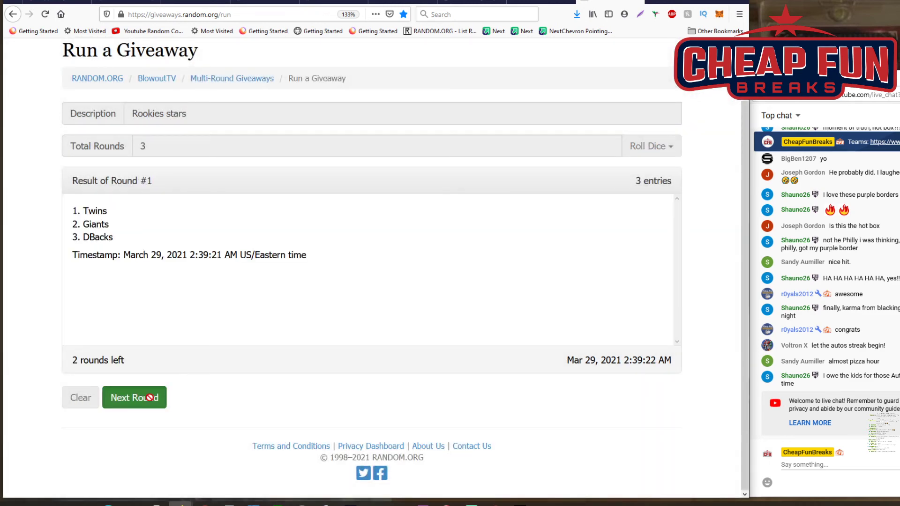
click(149, 397)
click(149, 398)
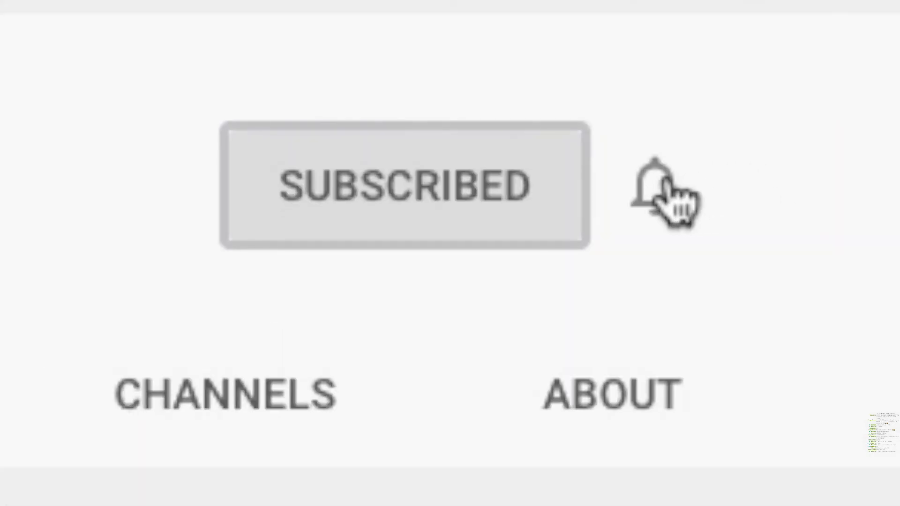
click(671, 187)
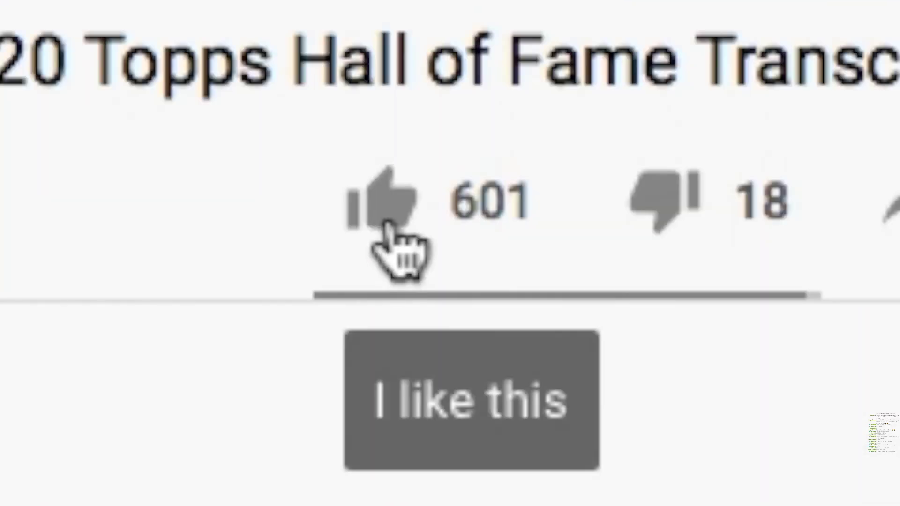
click(396, 220)
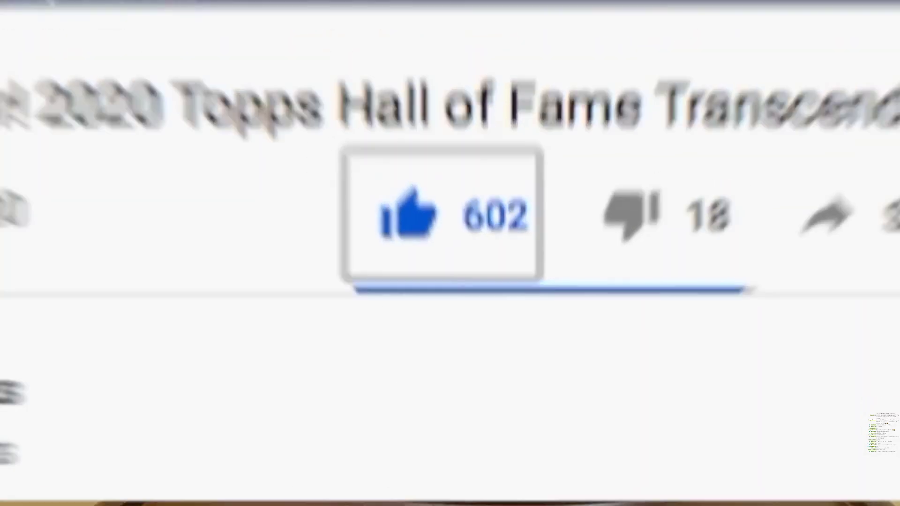